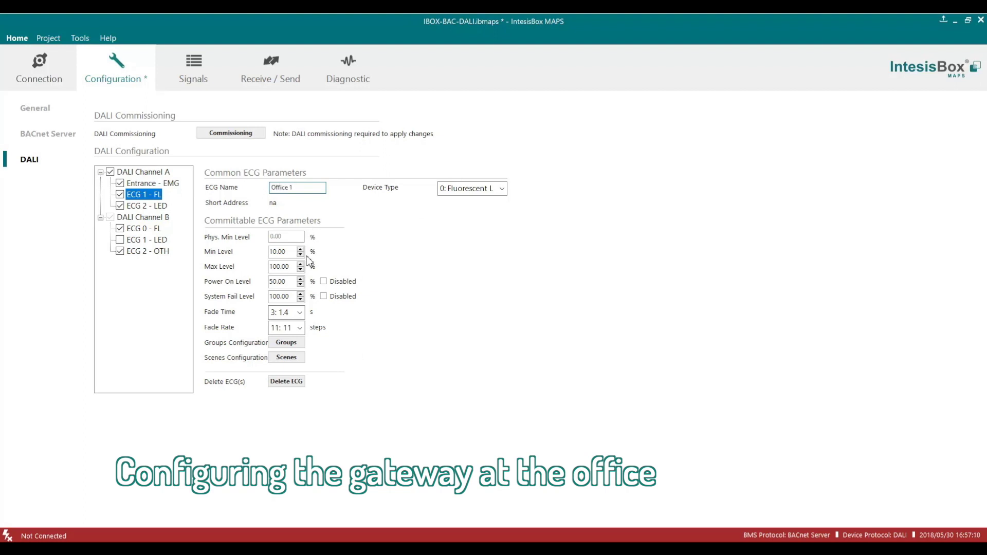
Step: Commit the ECG 1 name 'Office 1' by selecting the Max Level value
left_click_drag(289, 267, 268, 268)
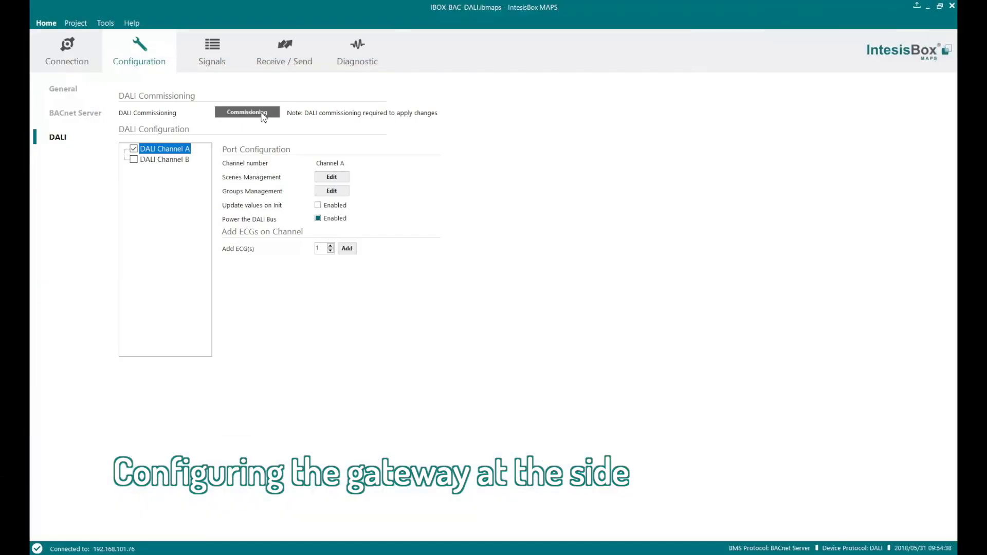
Step: Scan Channel A's DALI bus, auto-assign addresses 0–63 to the 64 found ECGs, and select them all
left_click(264, 117)
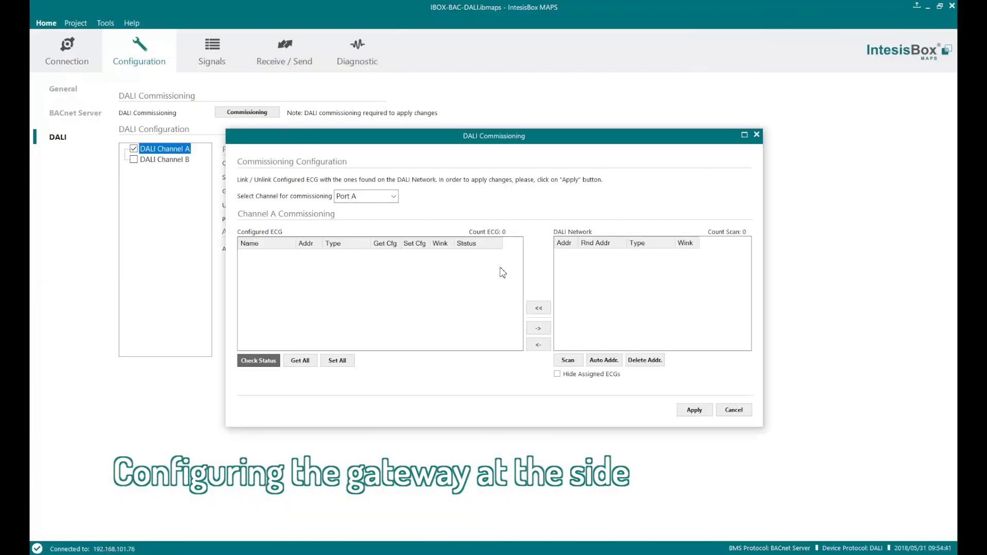
left_click(568, 362)
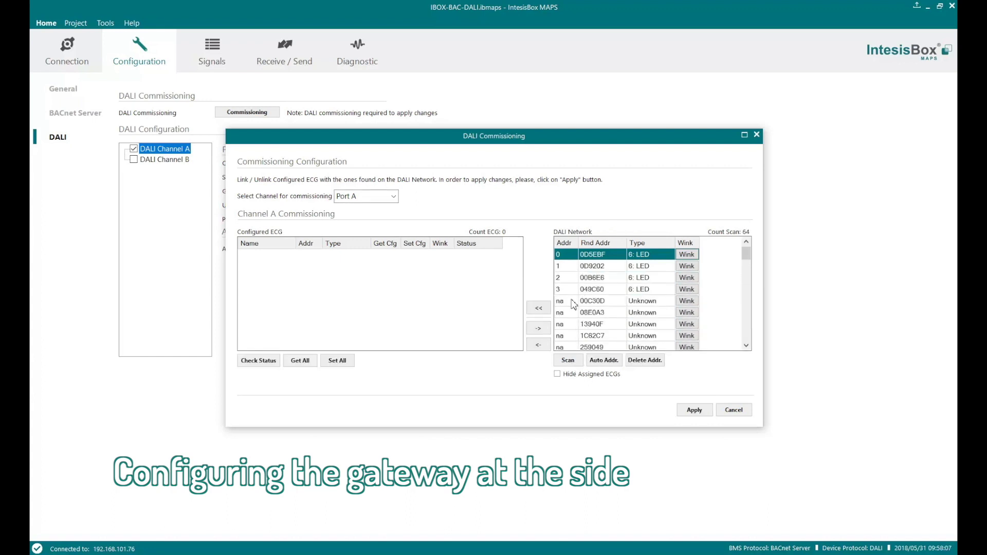
left_click_drag(573, 304, 565, 434)
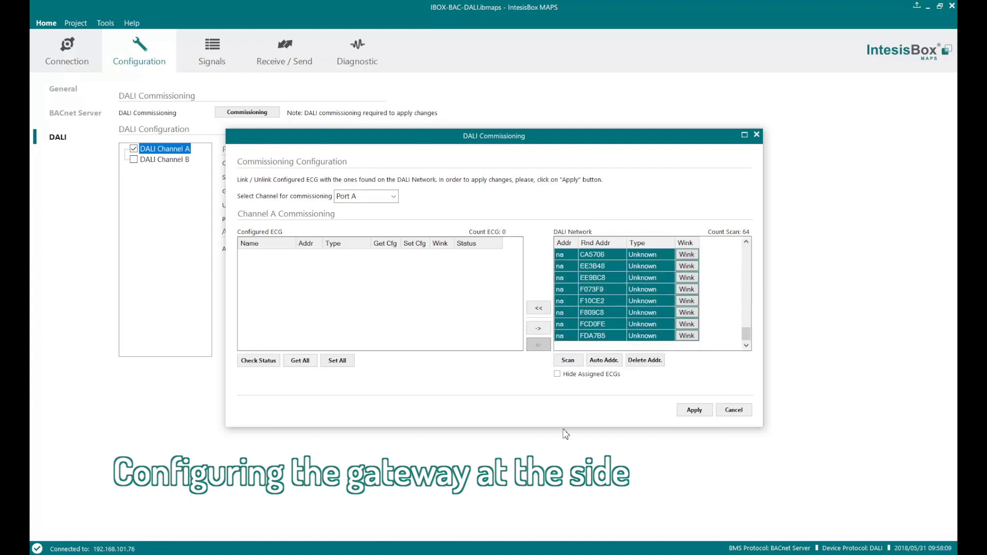
left_click(611, 362)
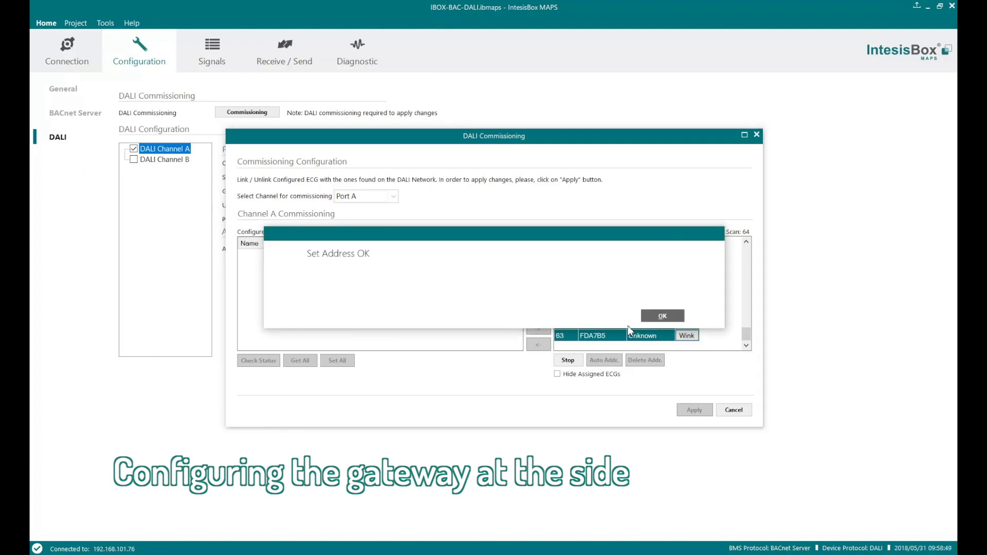
left_click(660, 316)
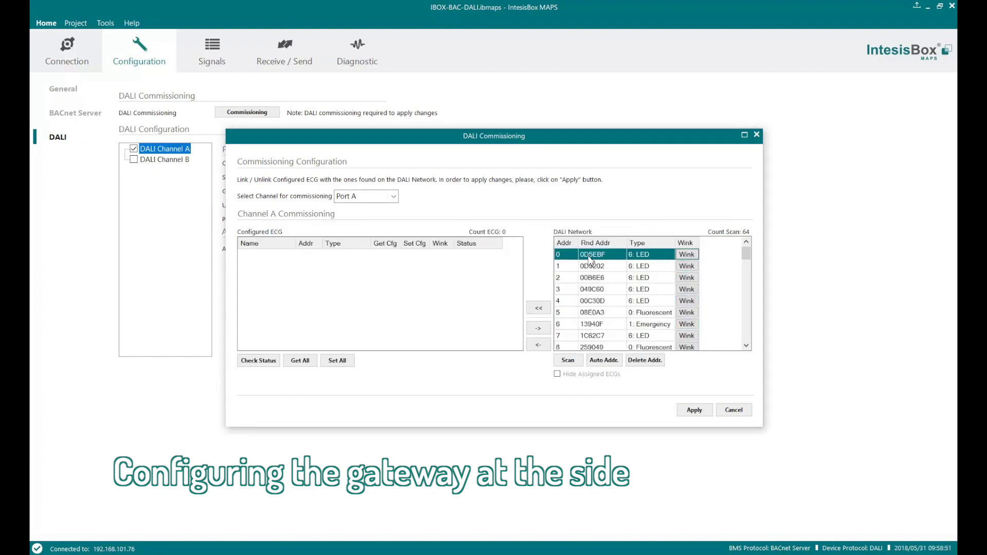
left_click_drag(589, 259, 554, 426)
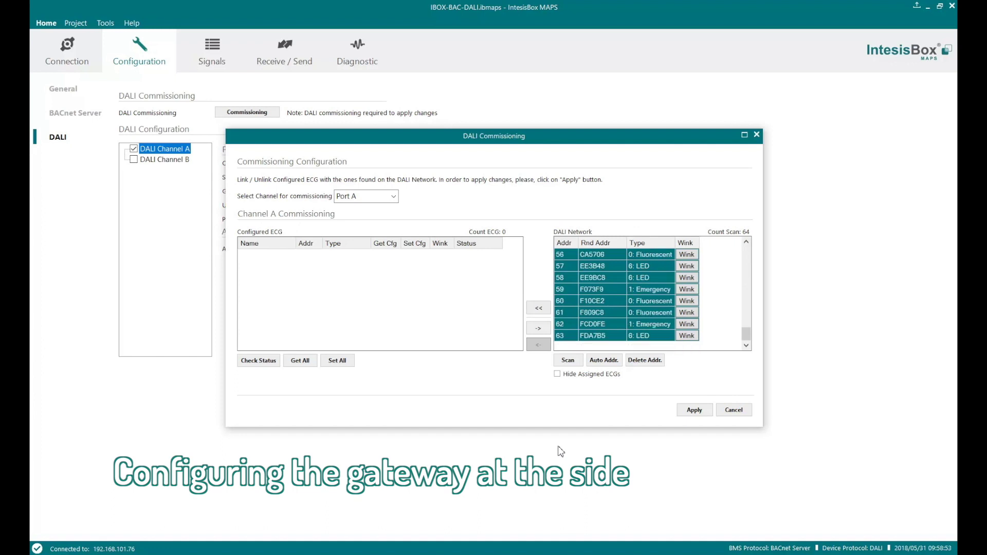
Step: Add the 64 ECGs to the configured list without reading parameters, apply, and send to the gateway
left_click(539, 308)
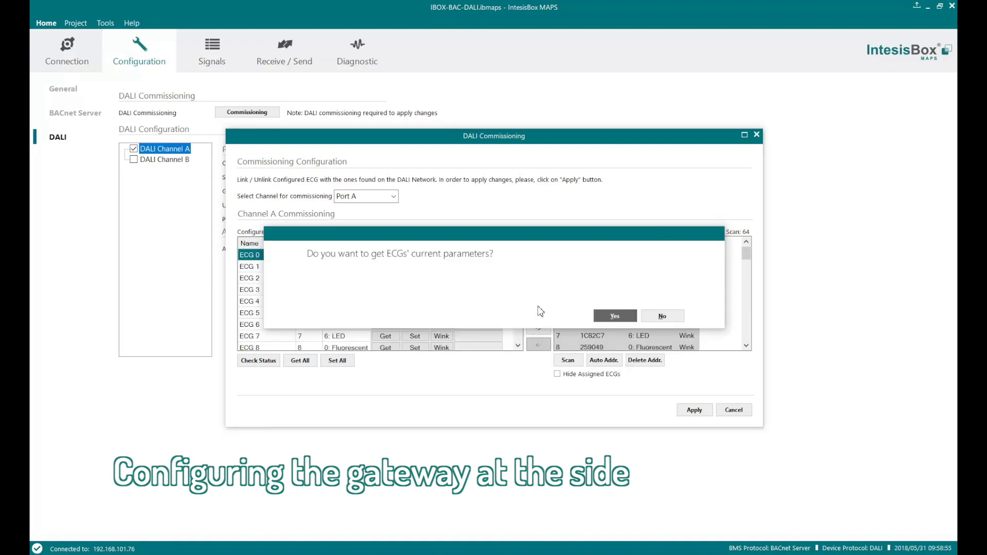
left_click(655, 318)
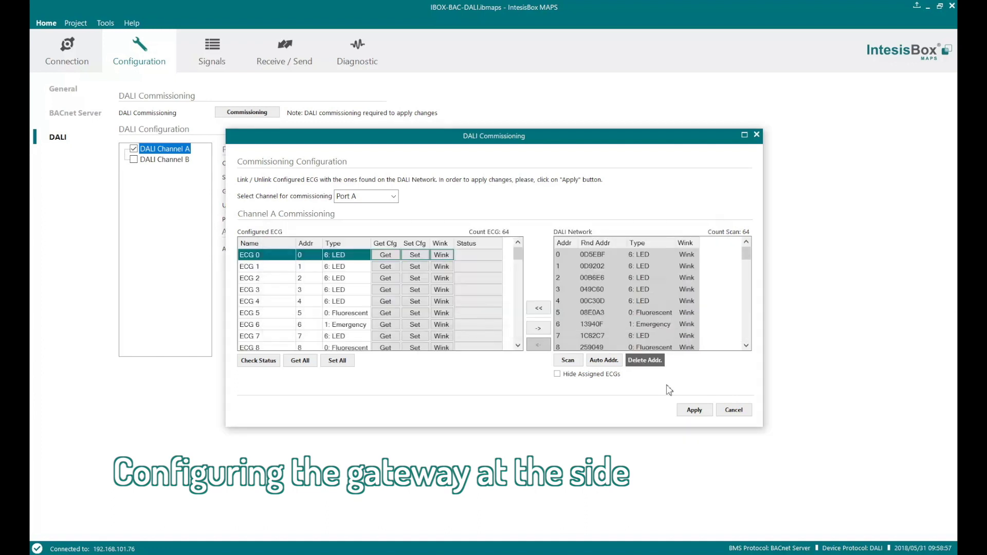
left_click(689, 412)
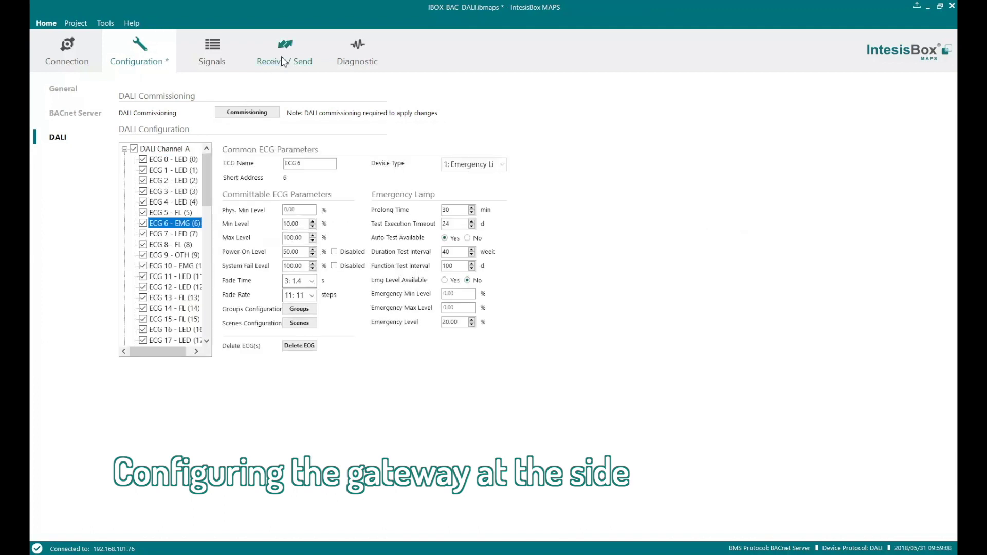
left_click(281, 57)
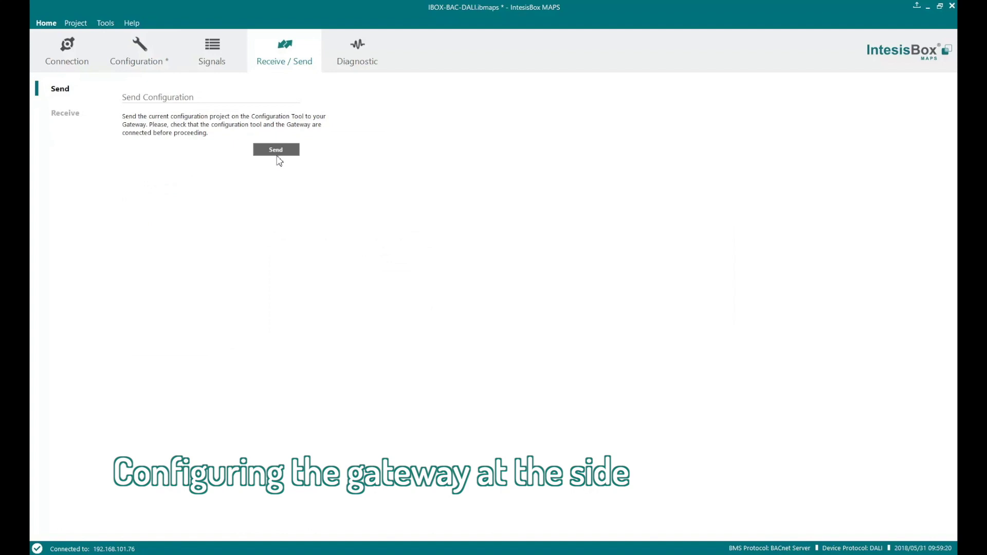
left_click(276, 153)
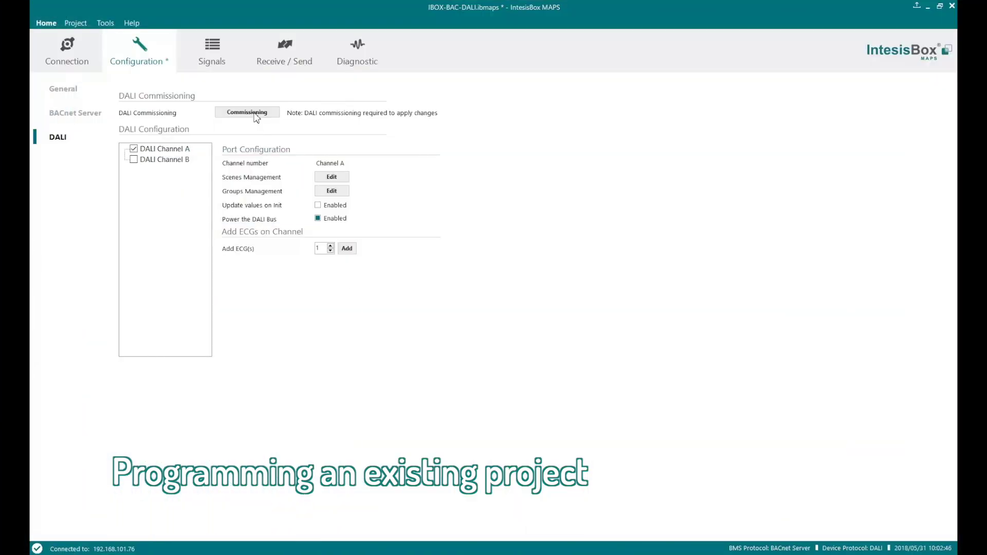
Step: Rescan Channel A, move all 64 found ECGs to the configured list, and read their parameters
left_click(255, 117)
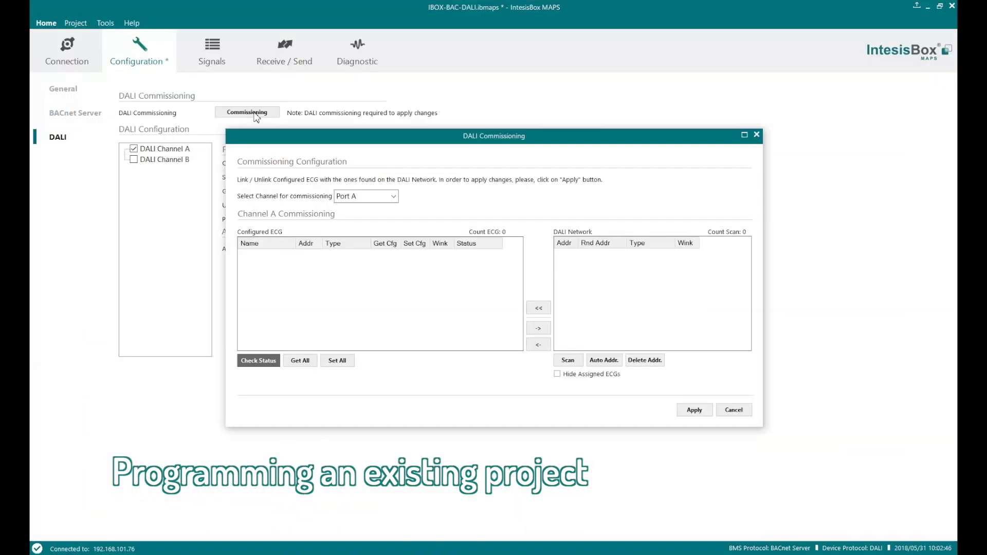
left_click(566, 363)
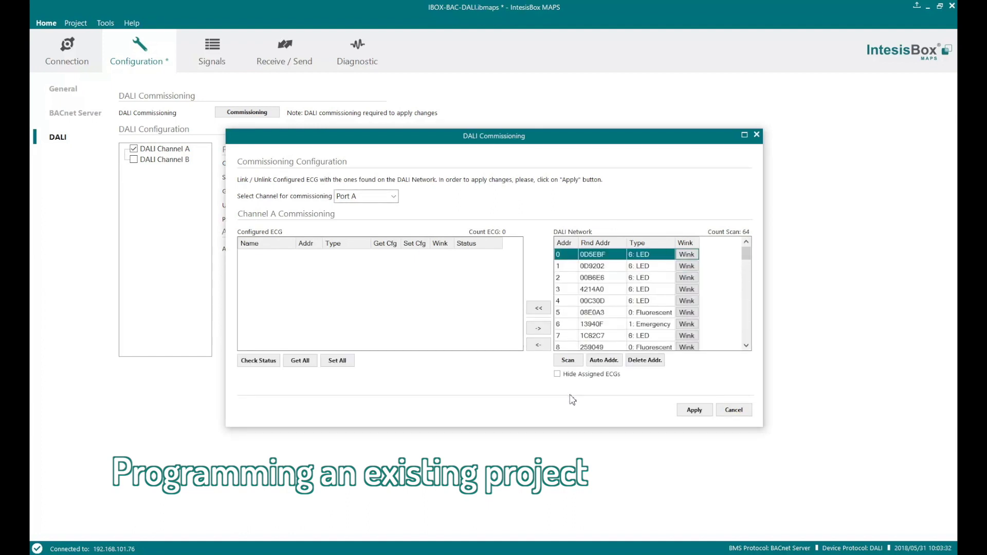
key("shift+End")
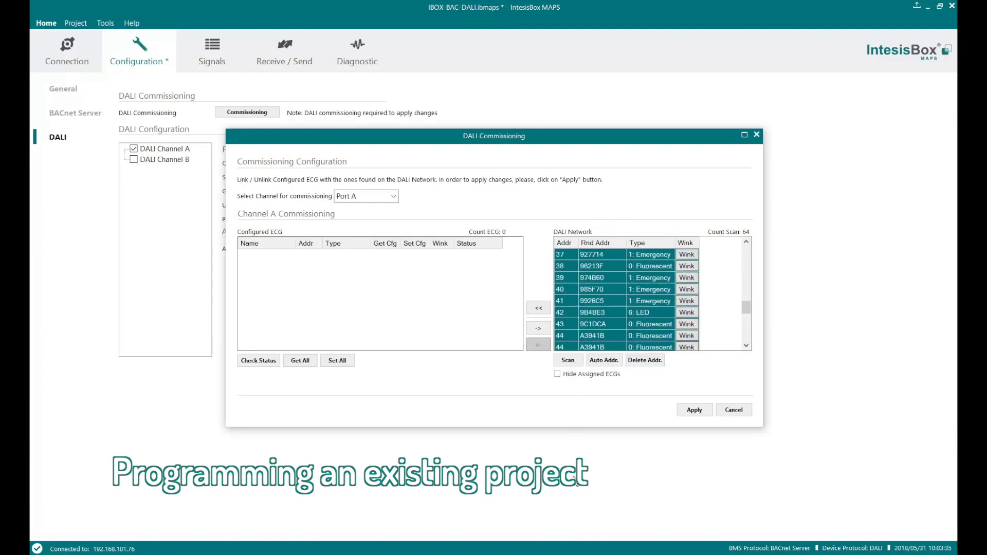
left_click(540, 309)
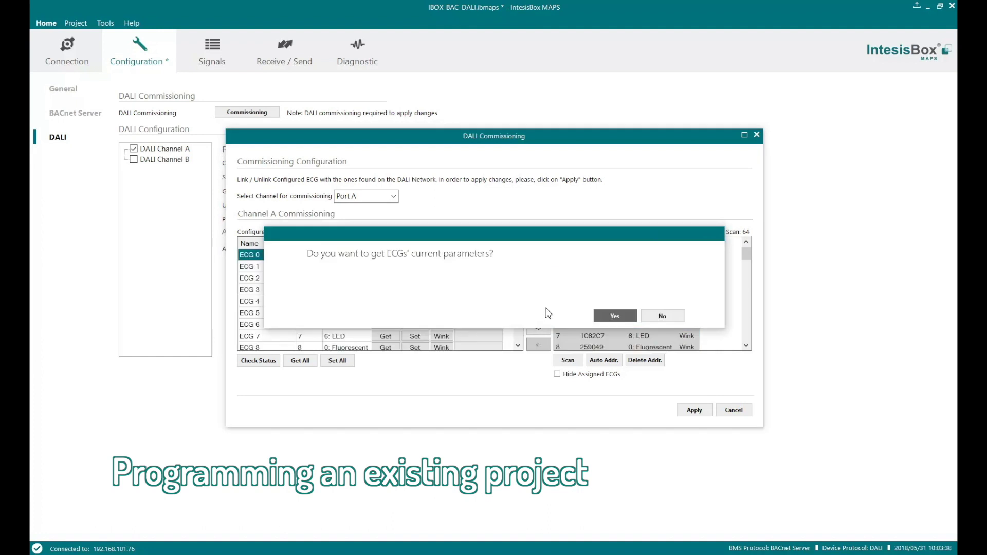
left_click(616, 317)
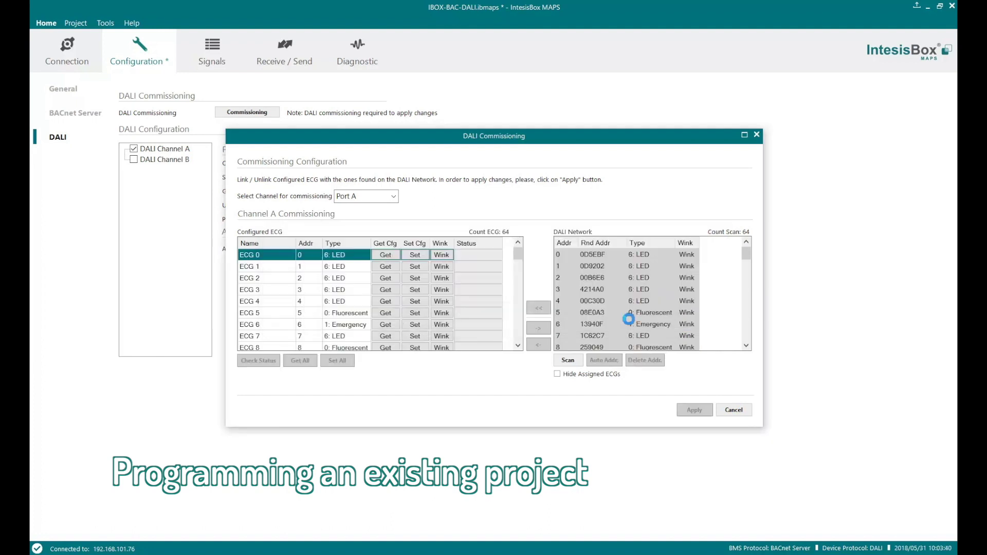